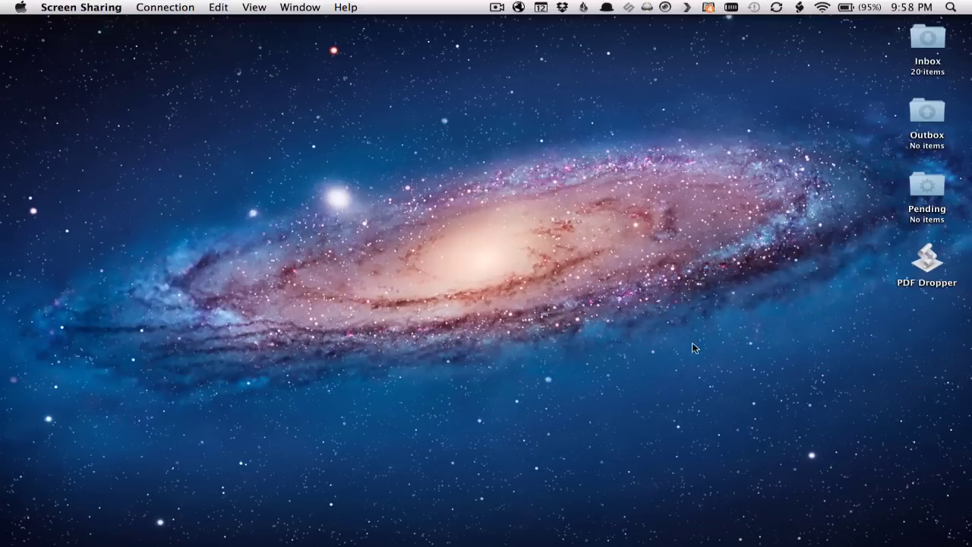
Switch to the remote Server window and review the access permissions of the Databases share point under File Sharing, leaving the remote window after.
mouse_move(718, 535)
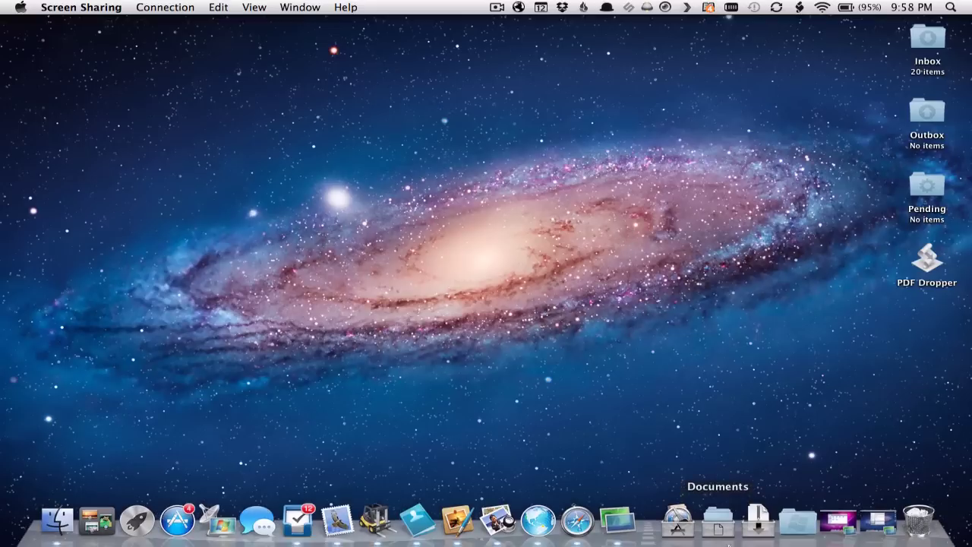
left_click(884, 524)
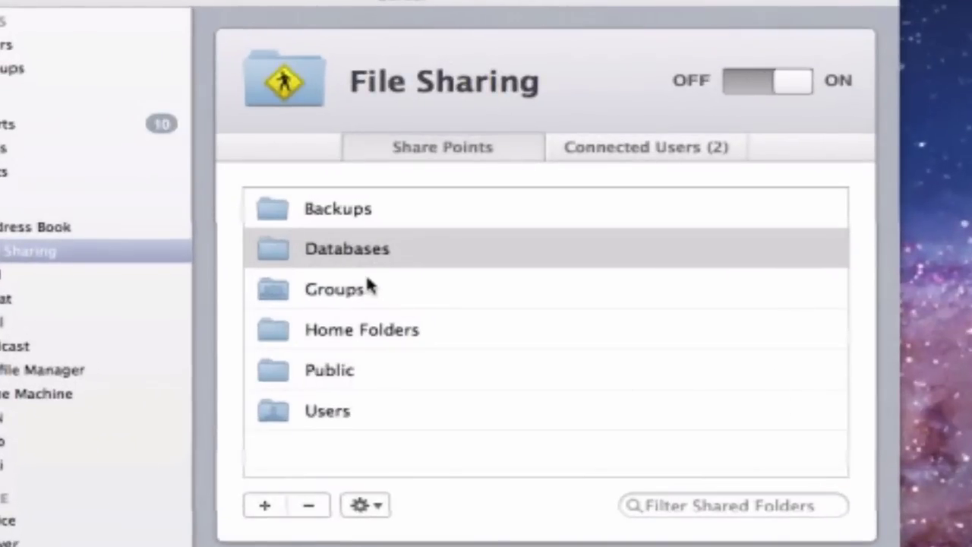
left_click(298, 258)
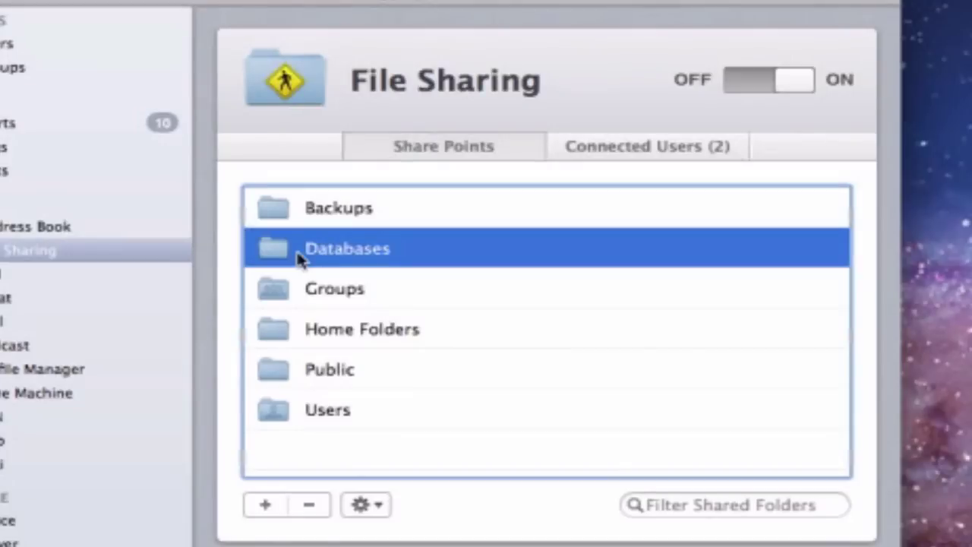
left_click(386, 509)
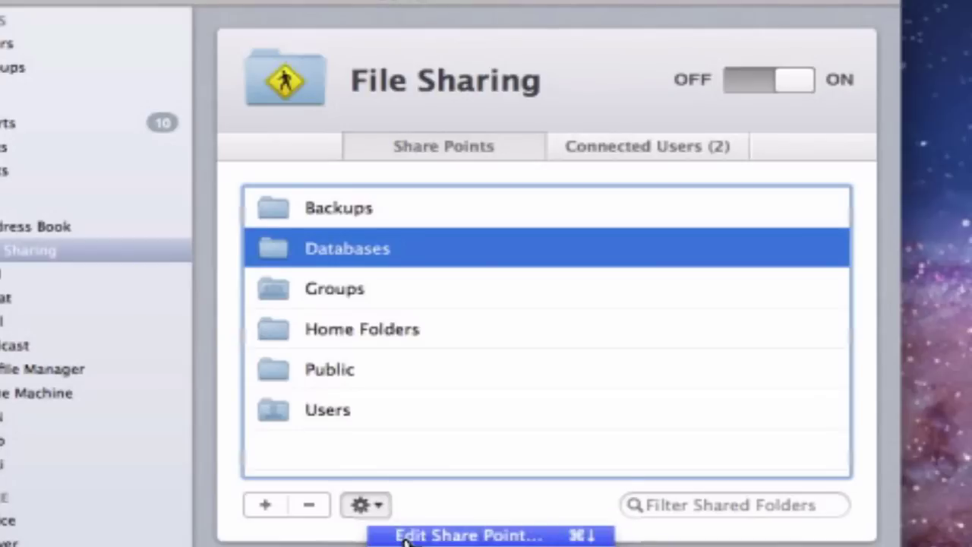
left_click(410, 538)
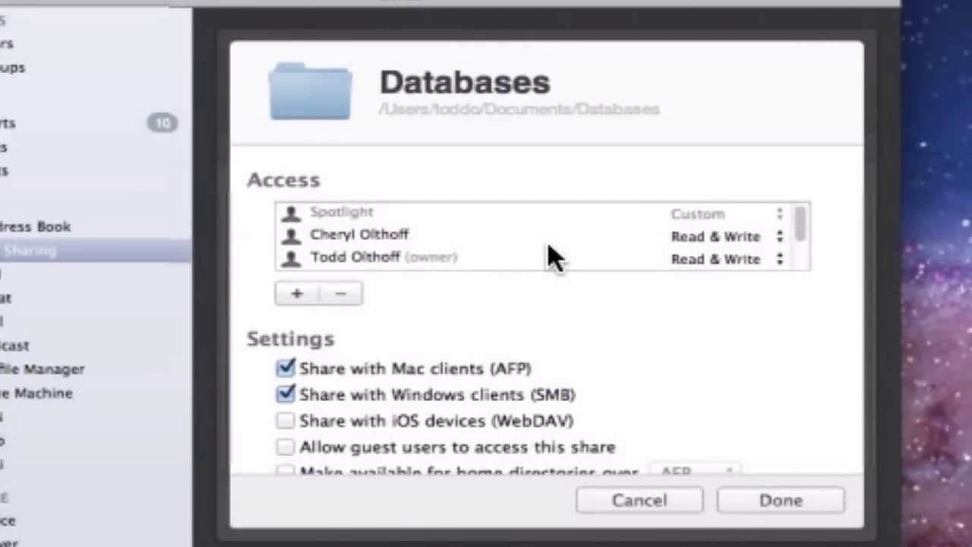
scroll(552, 258, "down", 2)
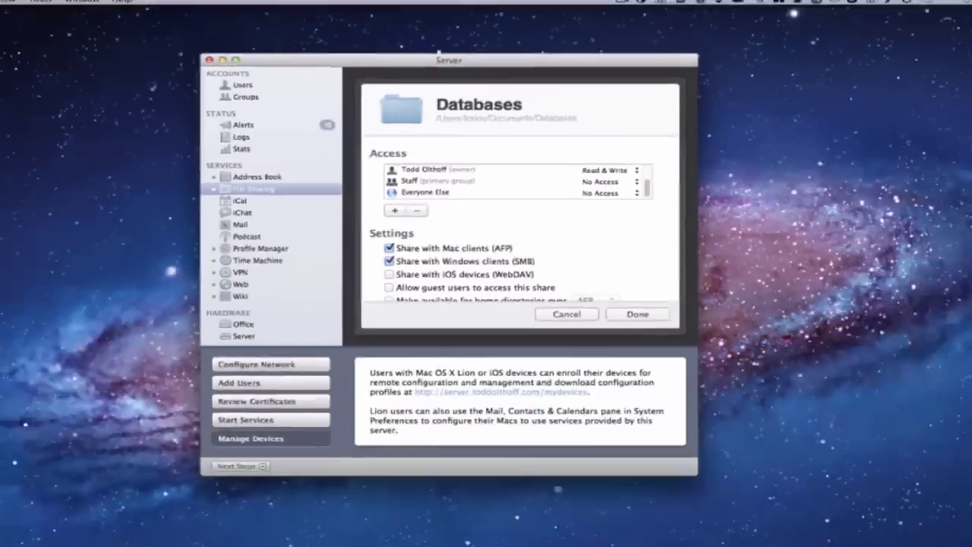
left_click(30, 30)
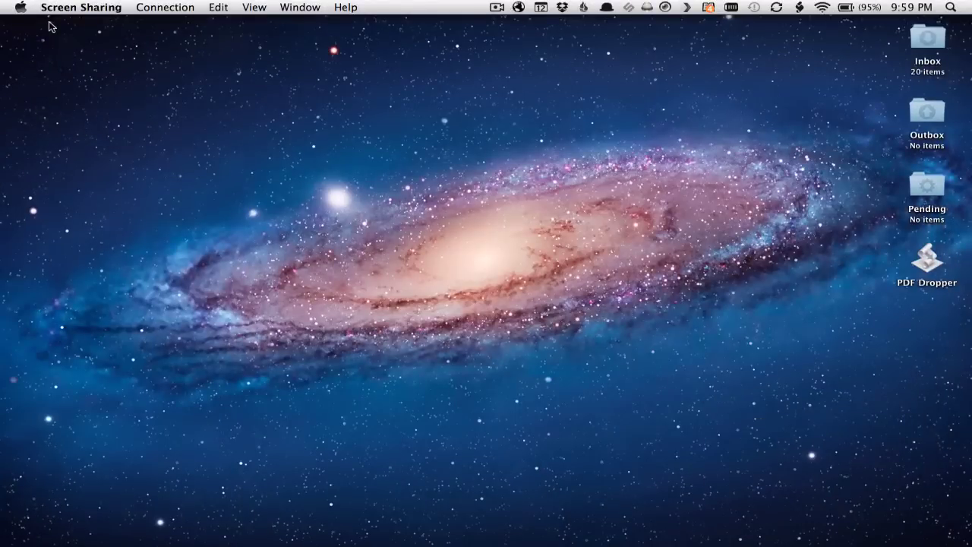
View the Server shares available on the remote MacBook Pro 15" in Screen Sharing, and minimize its window.
mouse_move(718, 540)
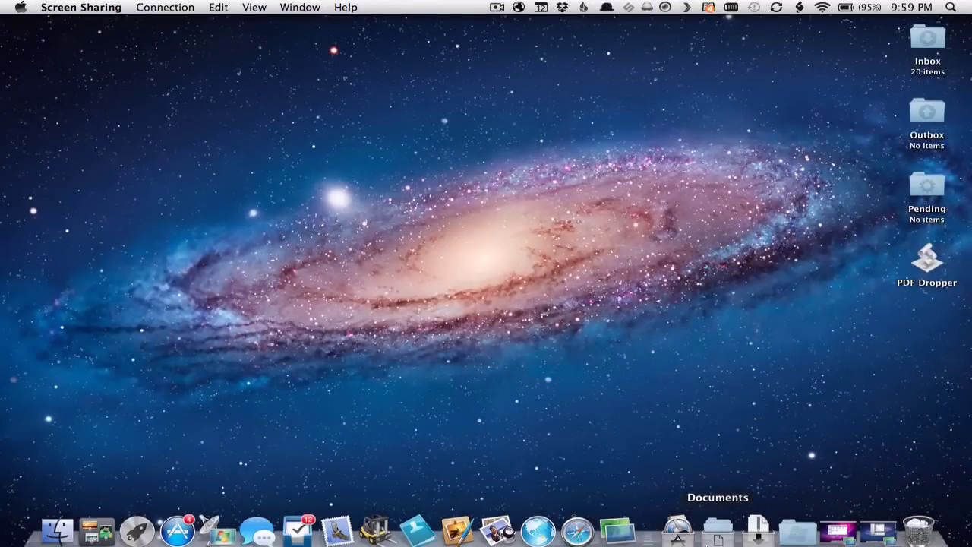
left_click(834, 529)
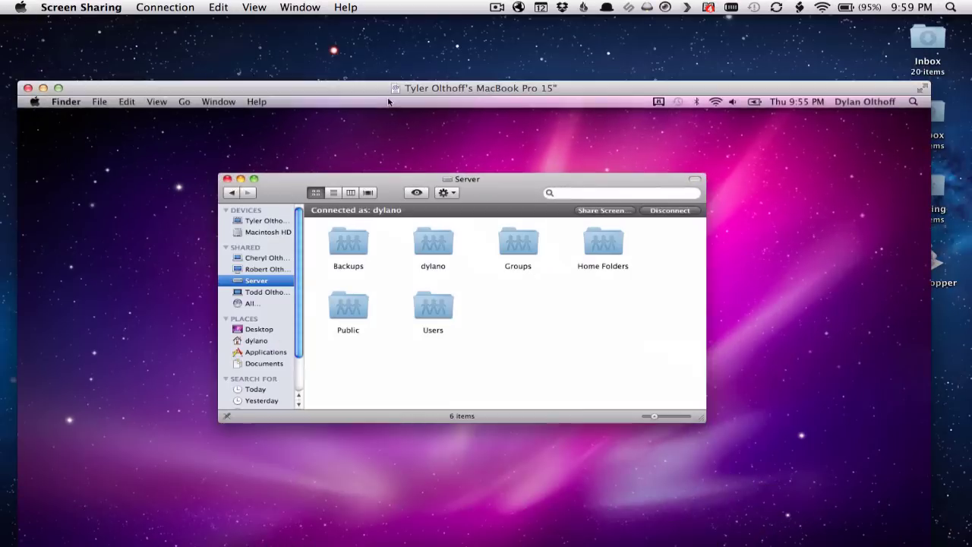
left_click_drag(362, 85, 364, 23)
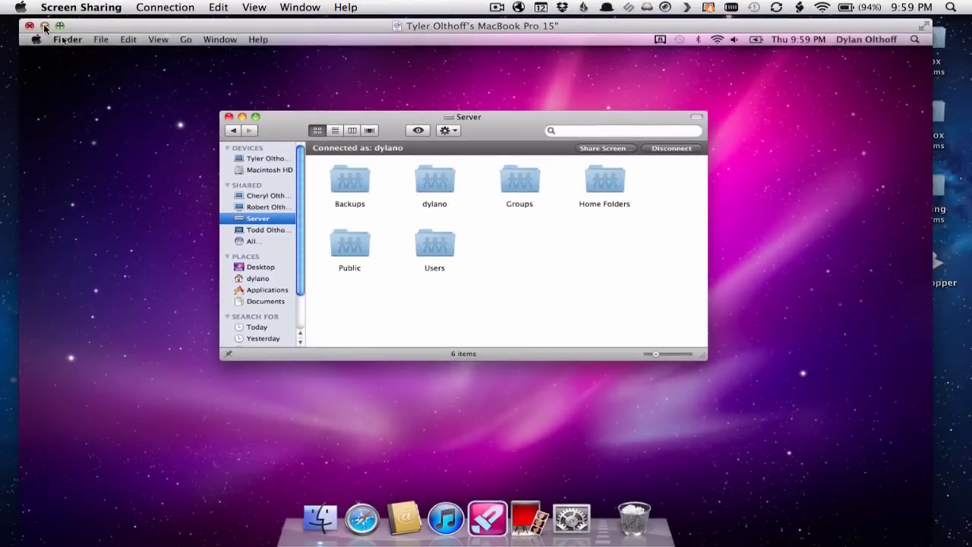
left_click(44, 26)
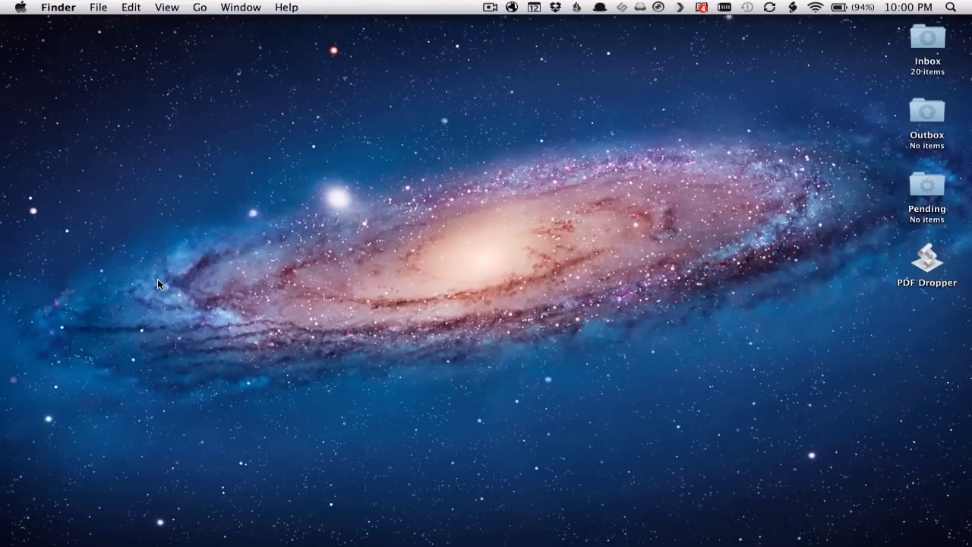
Open the desktop Inbox folder, view the shared folders on Server from its window, and close the window.
double_click(921, 47)
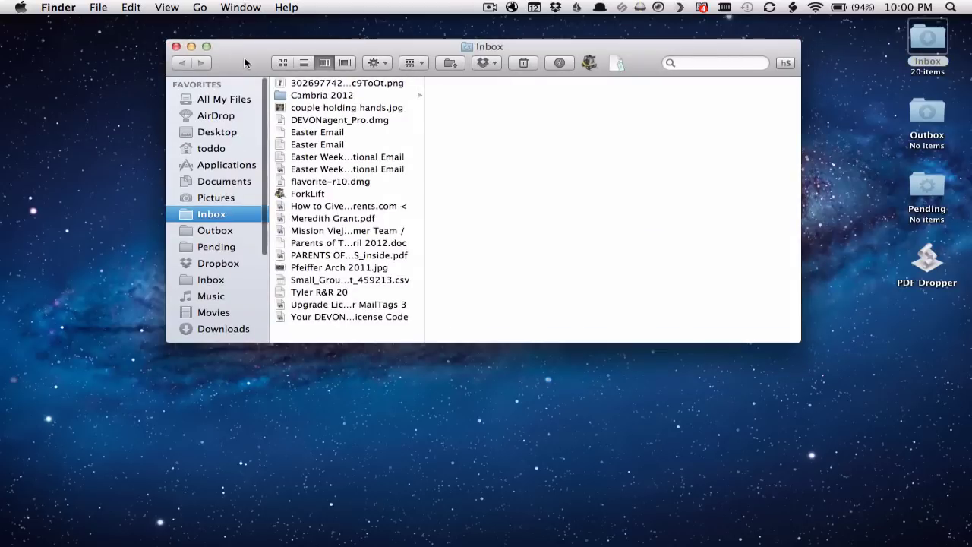
left_click_drag(244, 60, 196, 70)
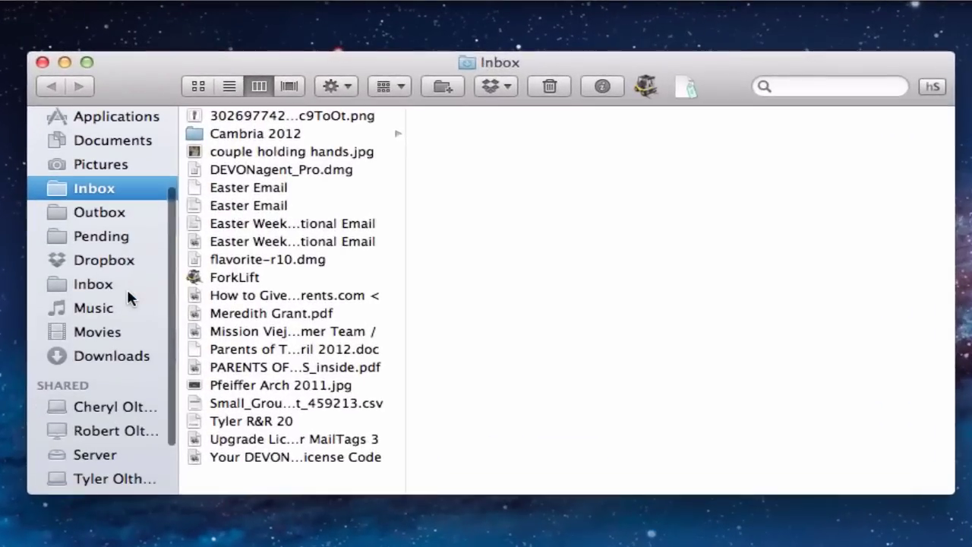
scroll(127, 292, "down", 5)
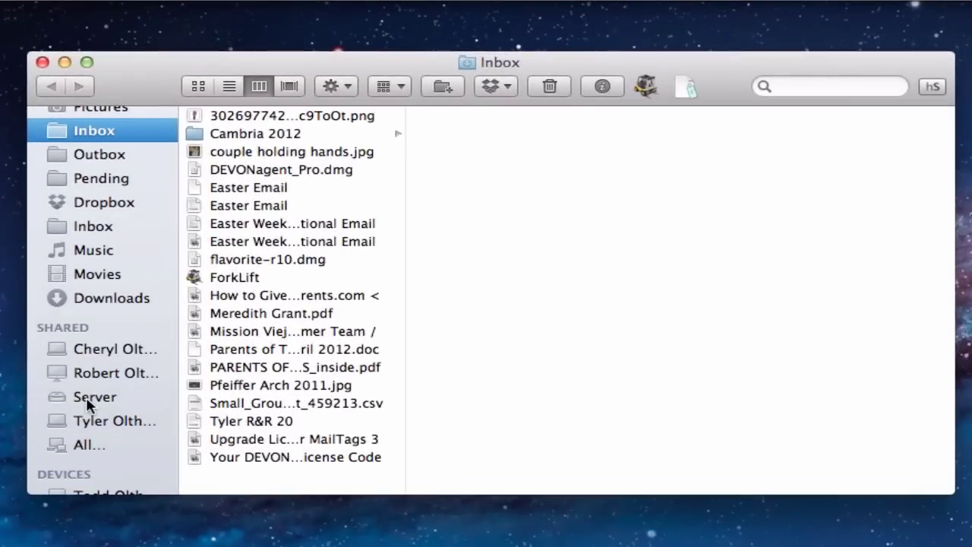
left_click(89, 404)
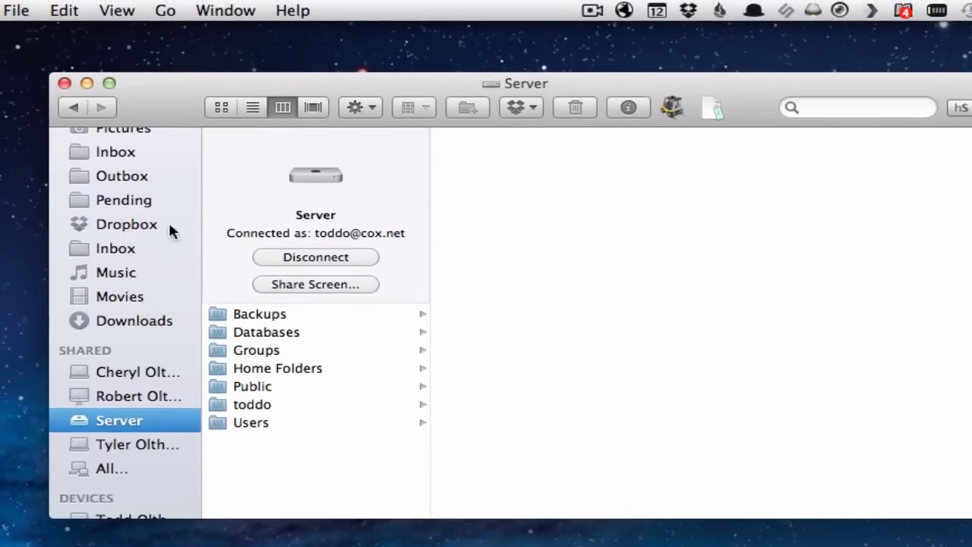
left_click(64, 83)
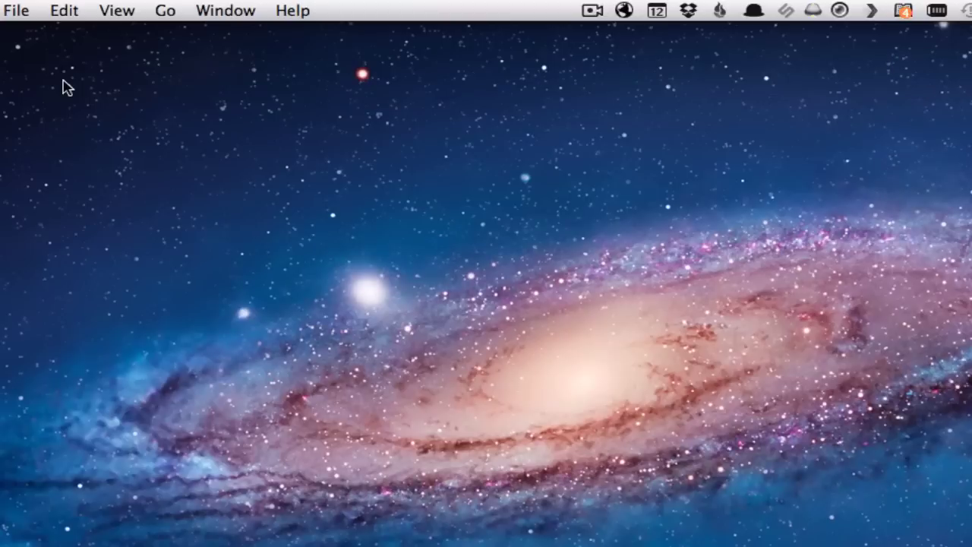
Connect to the prefilled AFP server address and mount the Databases volume.
left_click(167, 10)
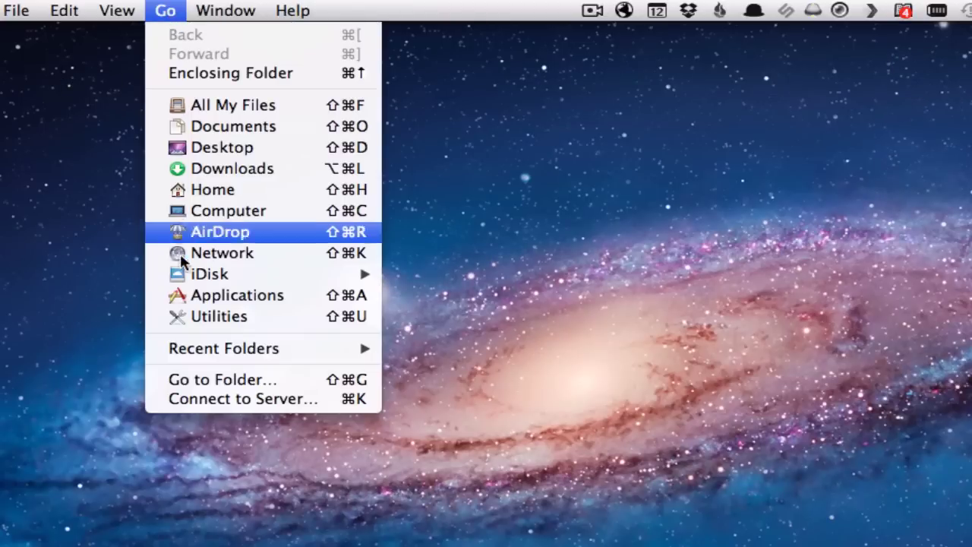
left_click(226, 402)
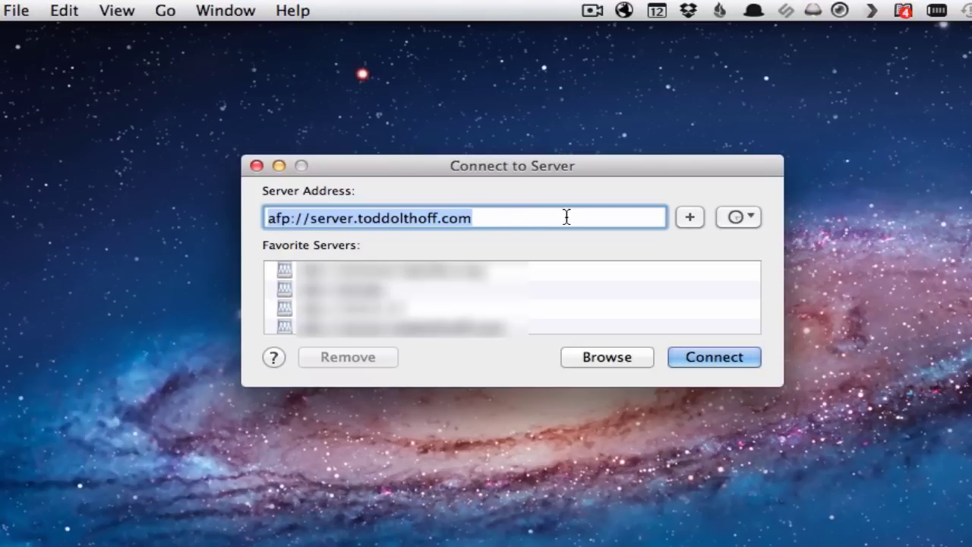
left_click(715, 357)
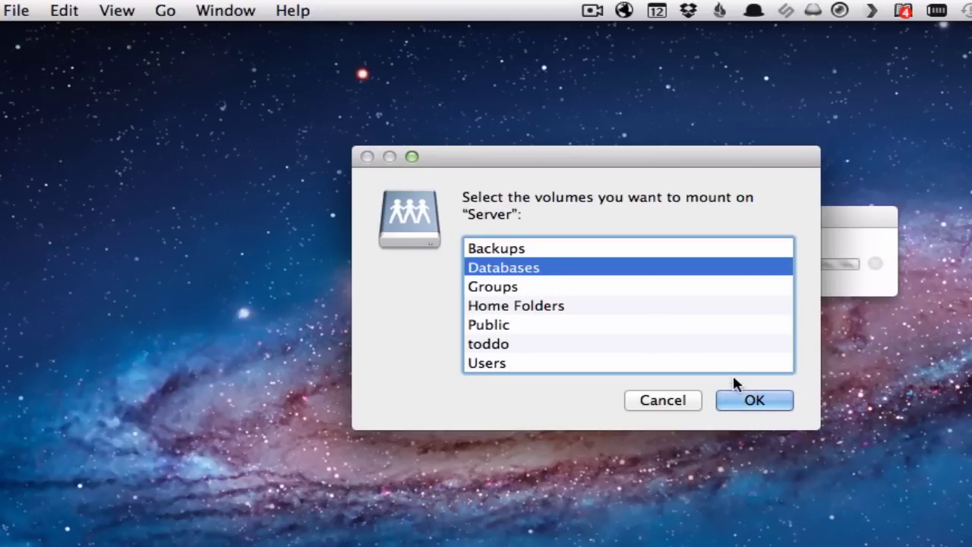
left_click(756, 401)
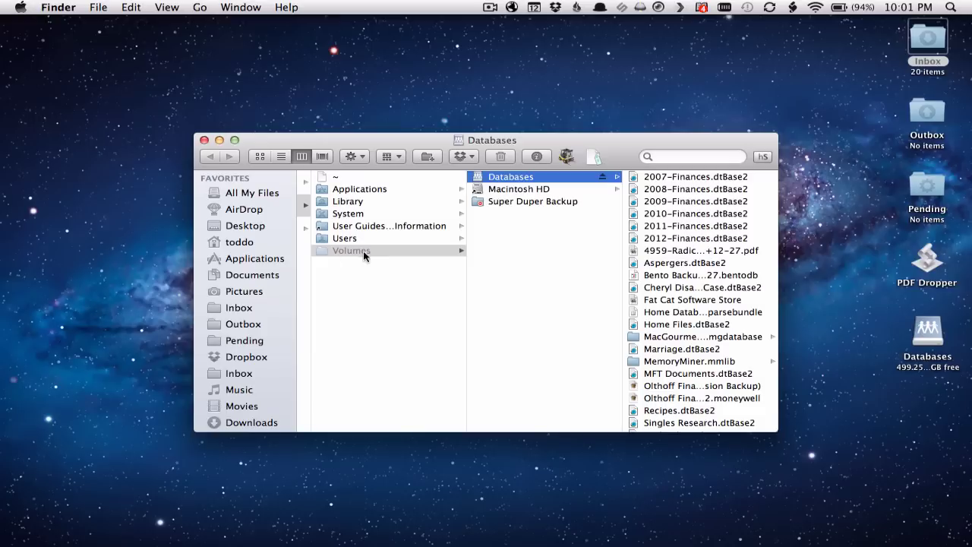
Look through the mounted Databases volume's window and its list of shared computers, and close it.
scroll(245, 261, "down", 5)
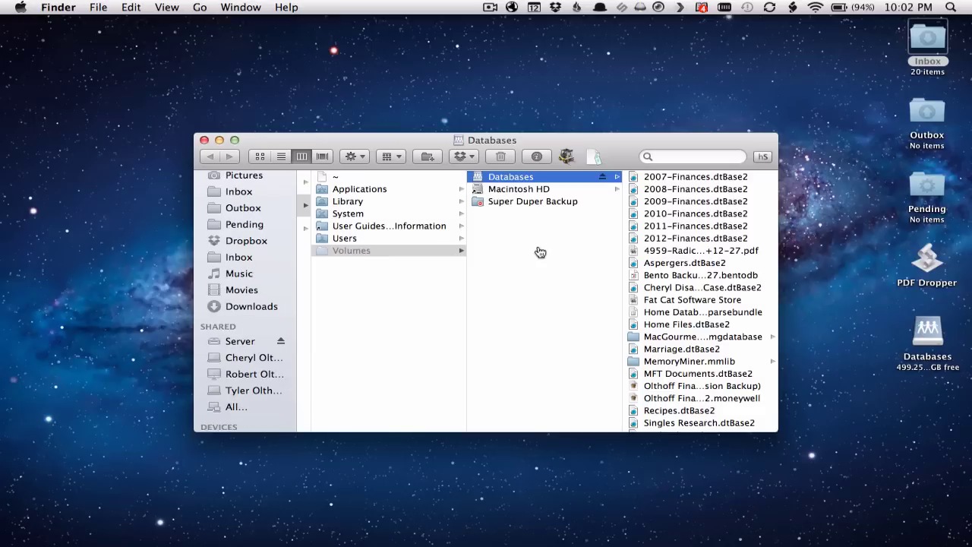
scroll(295, 312, "down", 2)
scroll(295, 313, "down", 1)
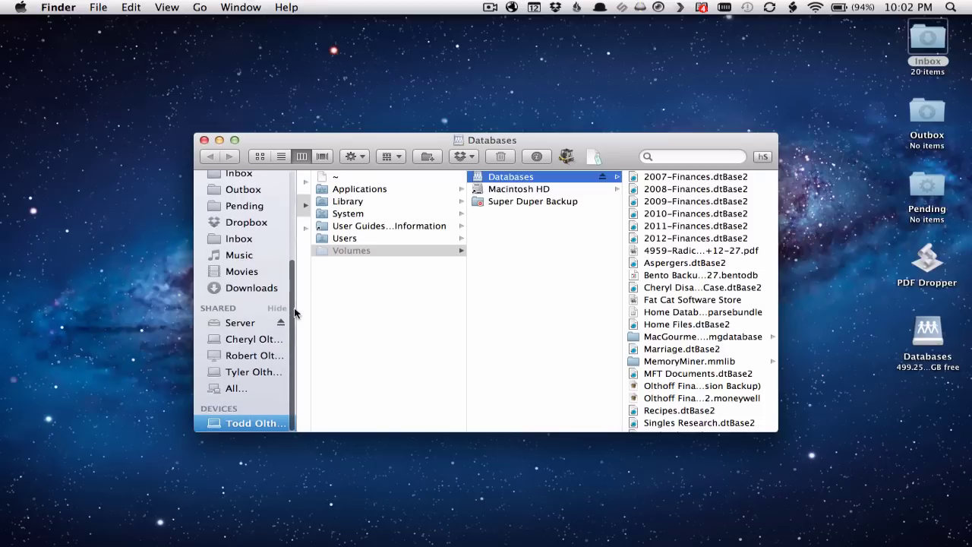
scroll(294, 313, "up", 3)
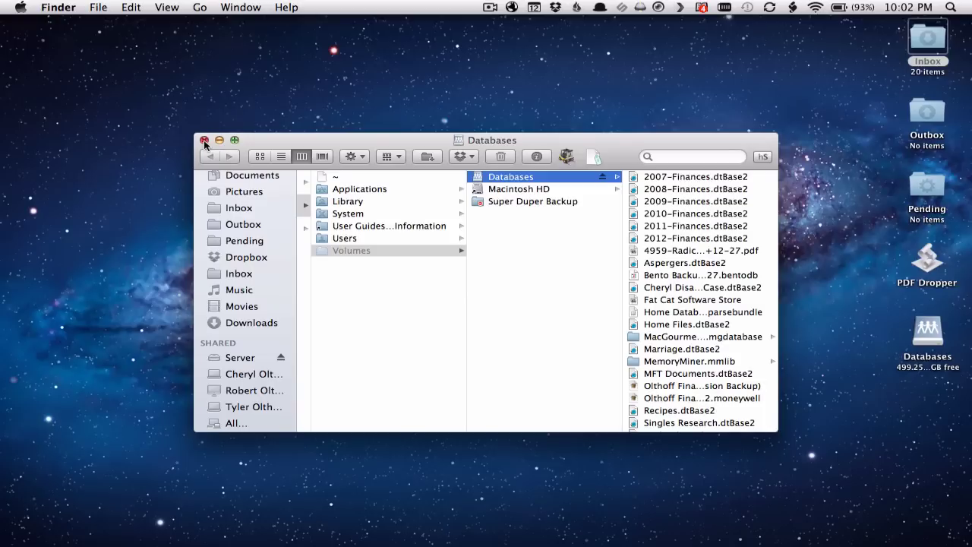
left_click(204, 141)
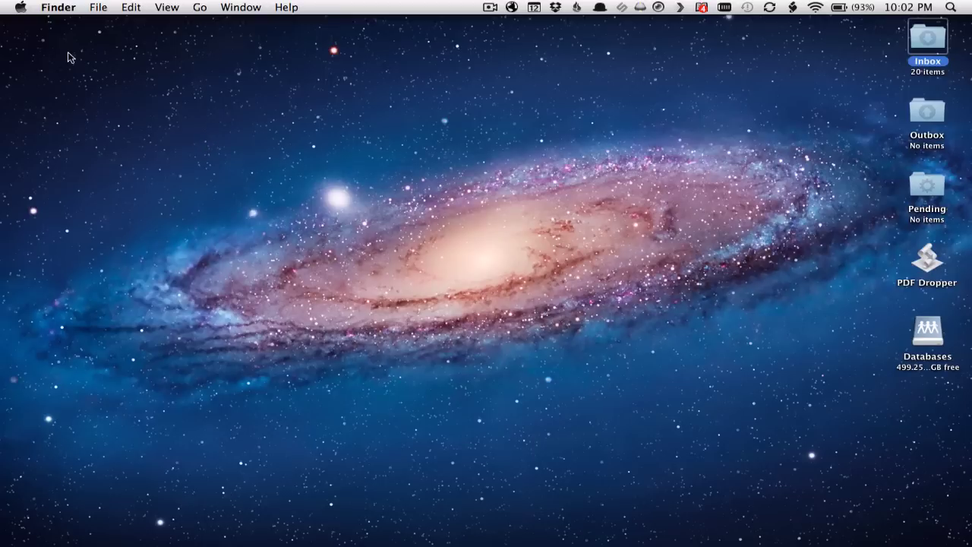
Open Users & Groups in System Preferences and unlock it for changes with the account password.
left_click(25, 10)
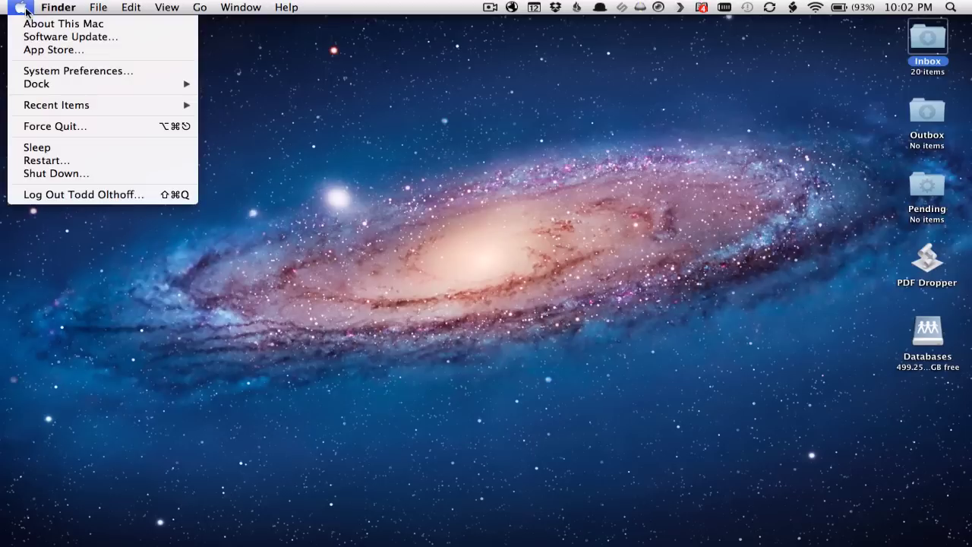
left_click(60, 75)
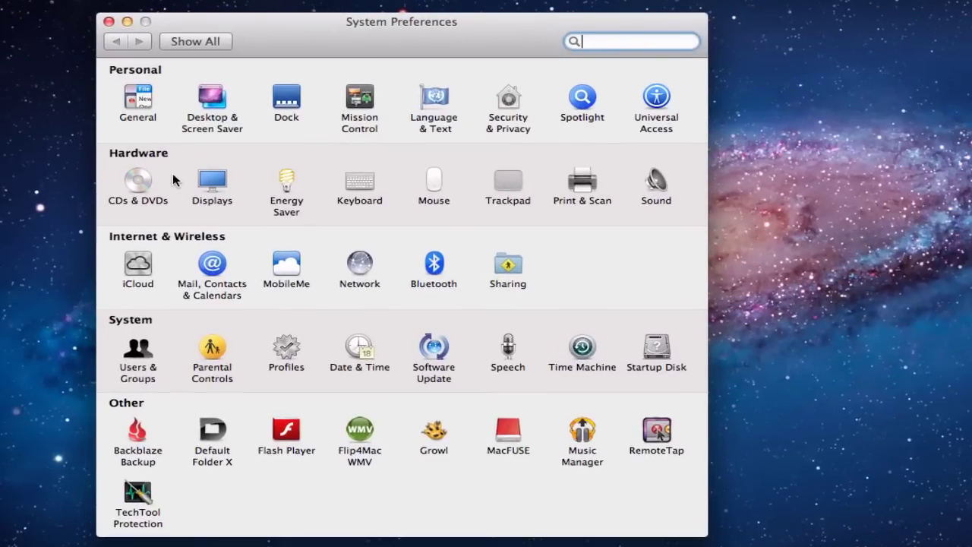
left_click(139, 357)
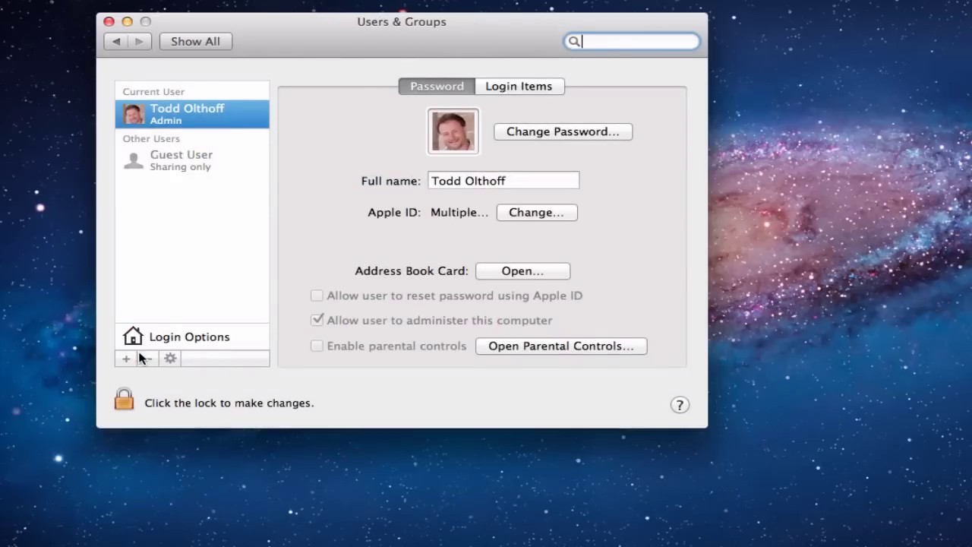
left_click(123, 399)
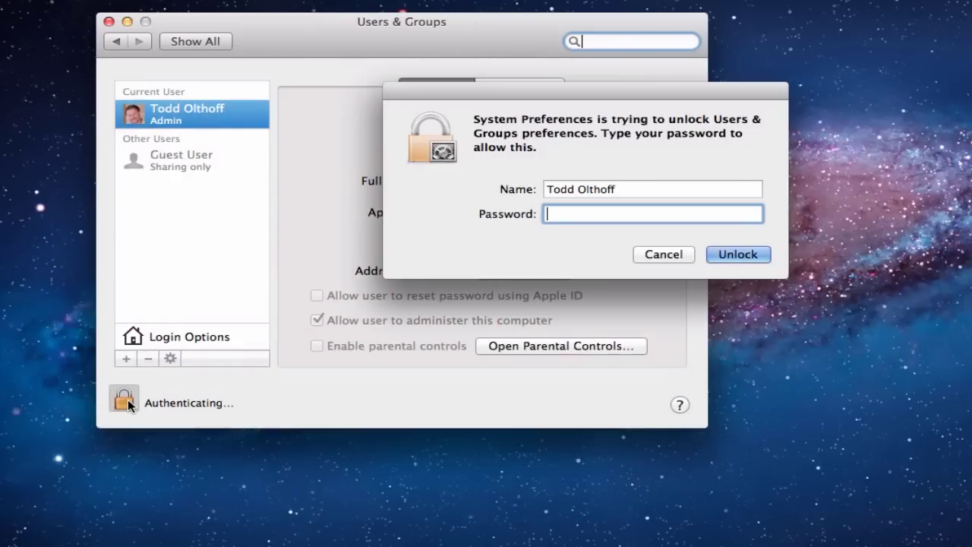
type("••••••••")
key("Return")
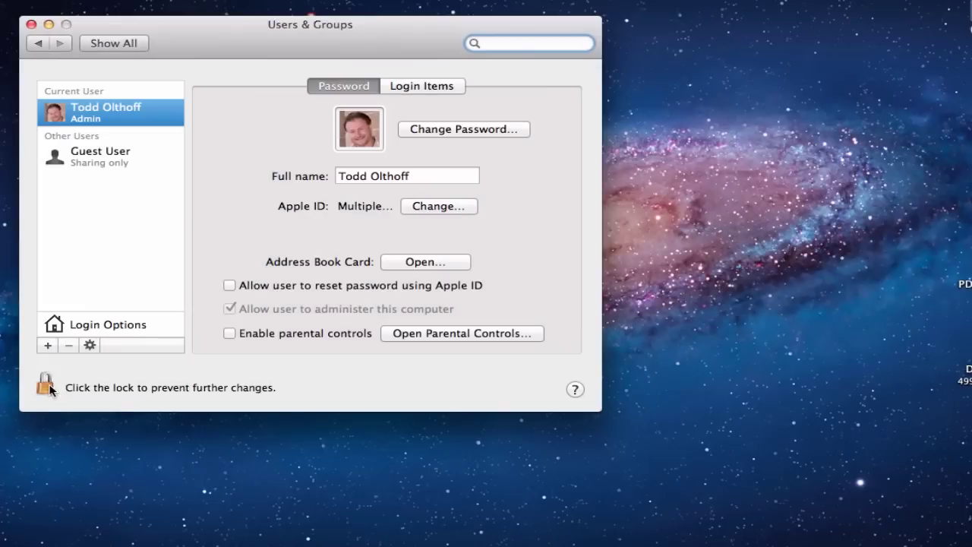
left_click(47, 386)
Add the mounted Databases volume from the desktop to the current user's login items.
left_click_drag(57, 384, 300, 126)
left_click(427, 85)
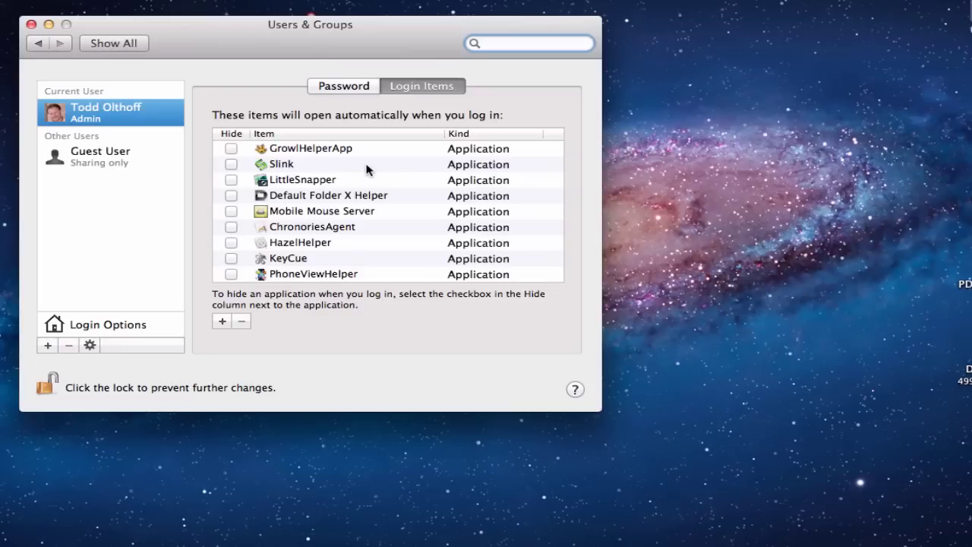
left_click(969, 349)
left_click_drag(964, 350, 397, 236)
scroll(397, 234, "down", 5)
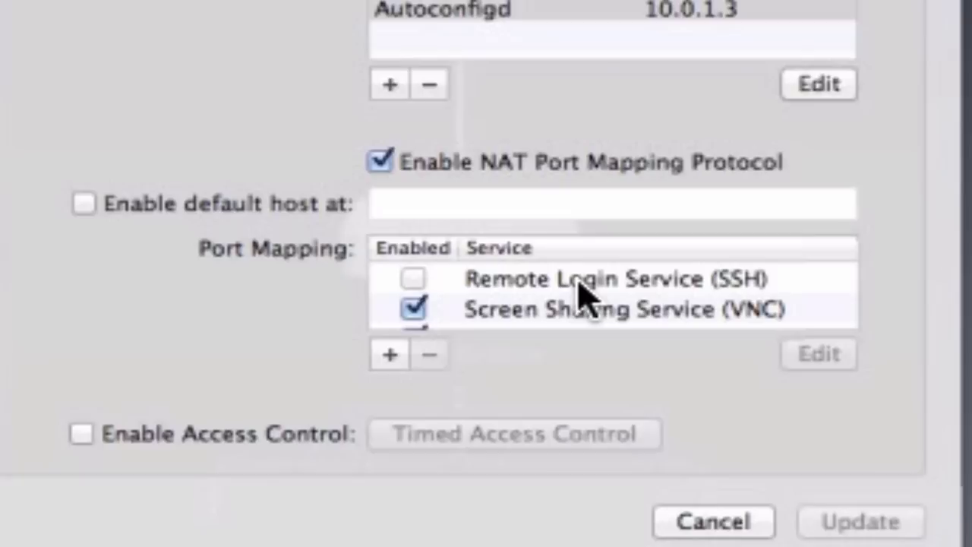
Examine the services in AirPort Utility's port mapping list, and close the remote Server and Users & Groups windows.
scroll(583, 292, "down", 3)
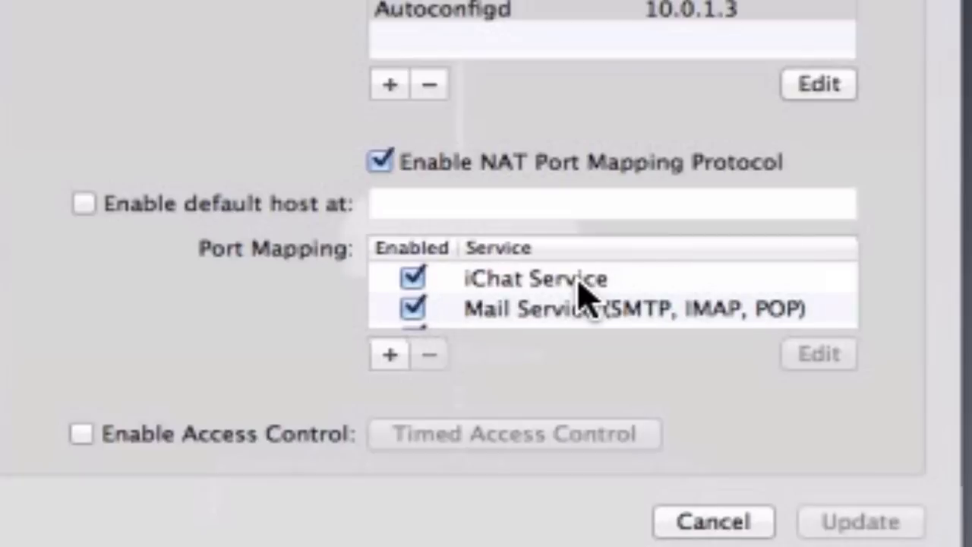
scroll(581, 287, "down", 2)
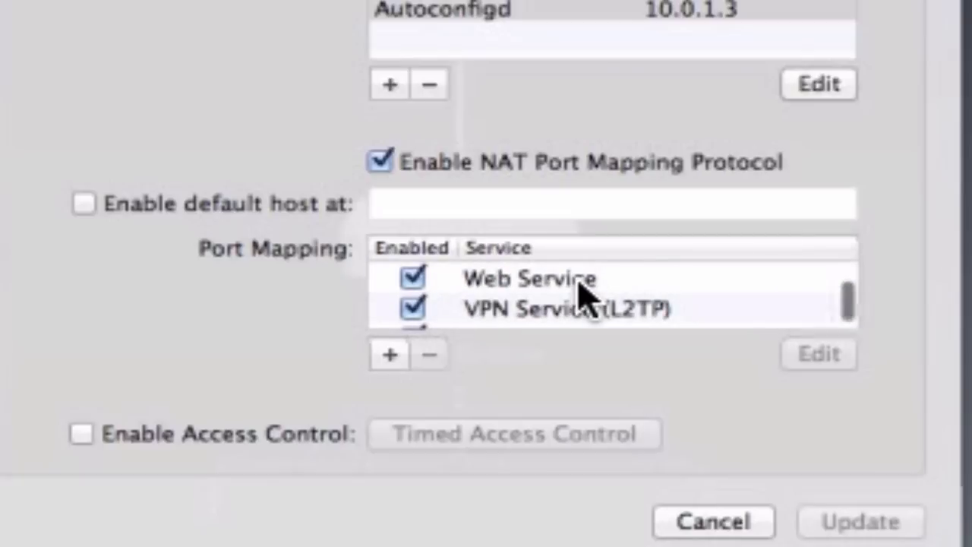
scroll(581, 289, "down", 2)
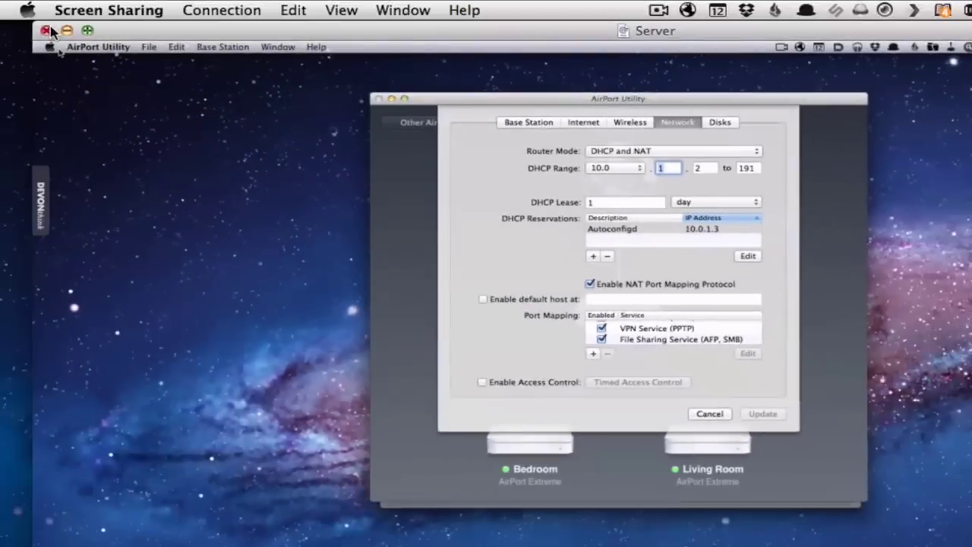
left_click(47, 30)
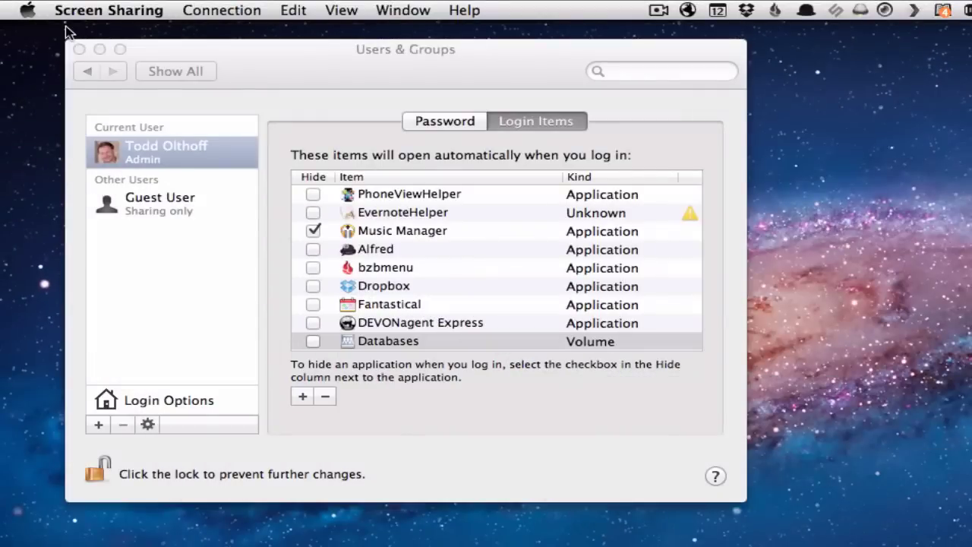
left_click(79, 49)
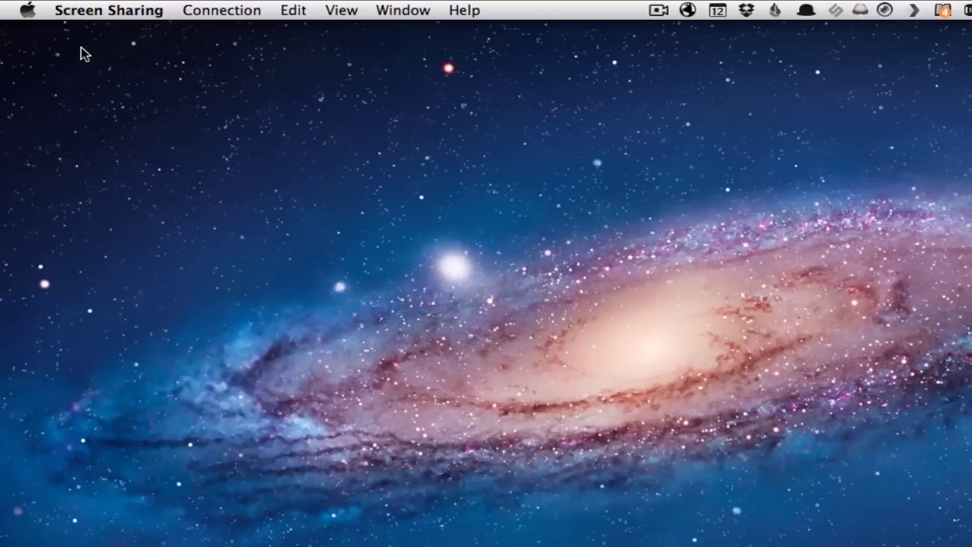
Start another connection from Finder to the prefilled AFP server address.
left_click(294, 224)
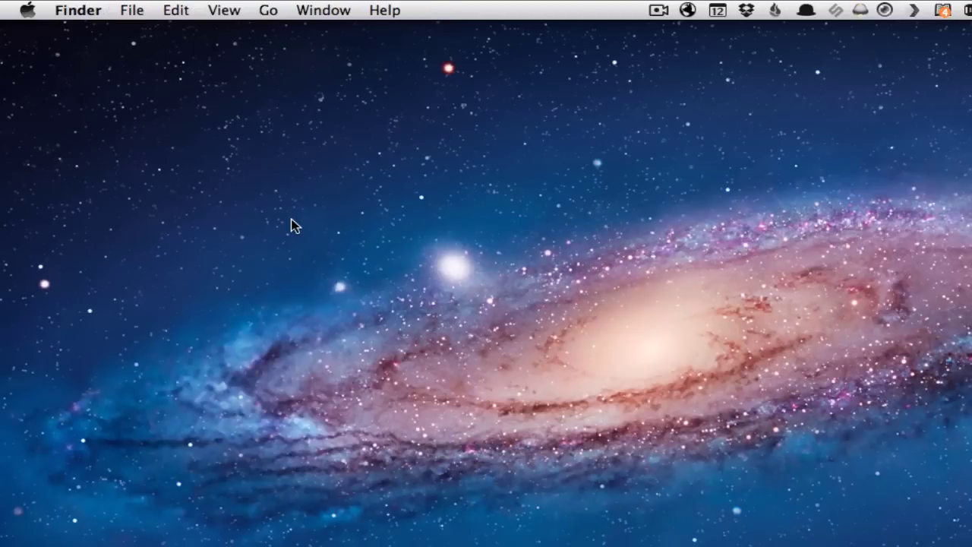
left_click(267, 11)
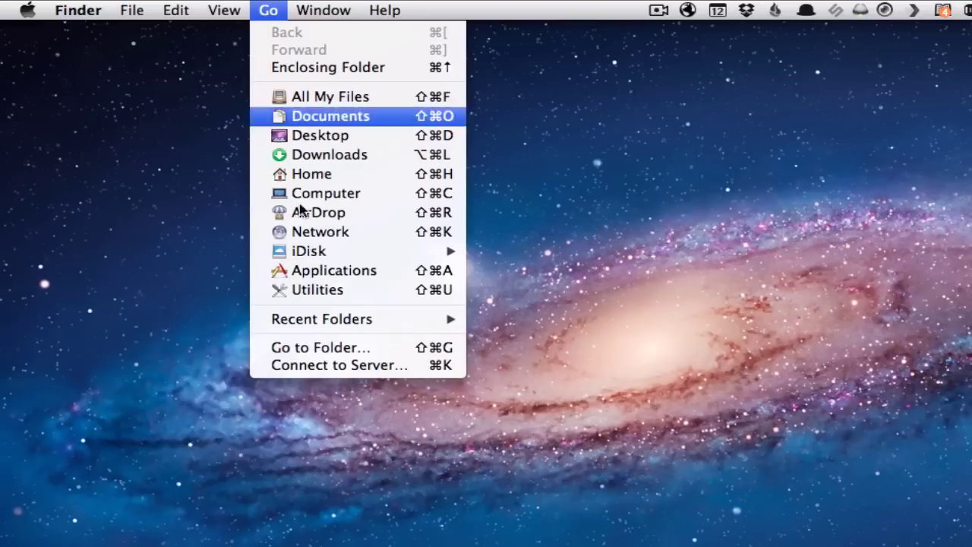
left_click(319, 364)
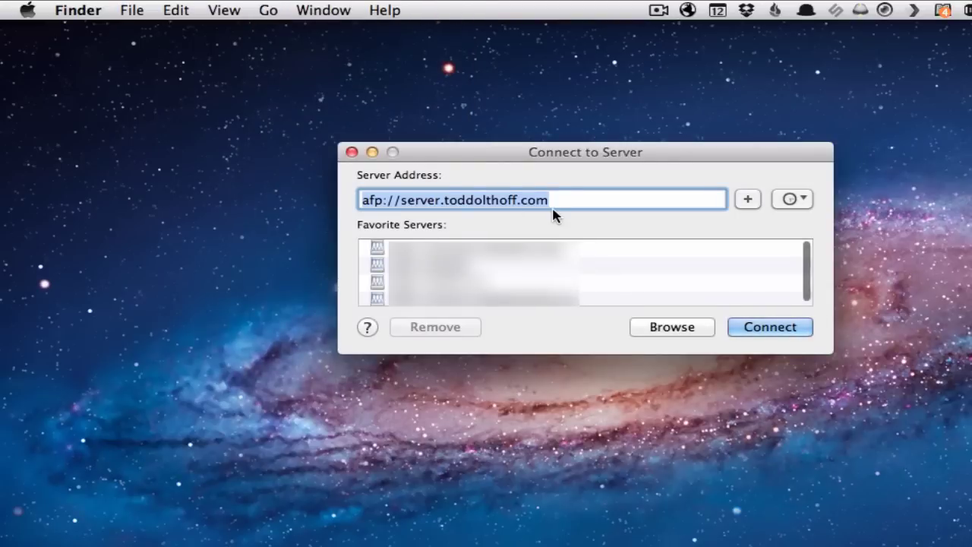
left_click(771, 327)
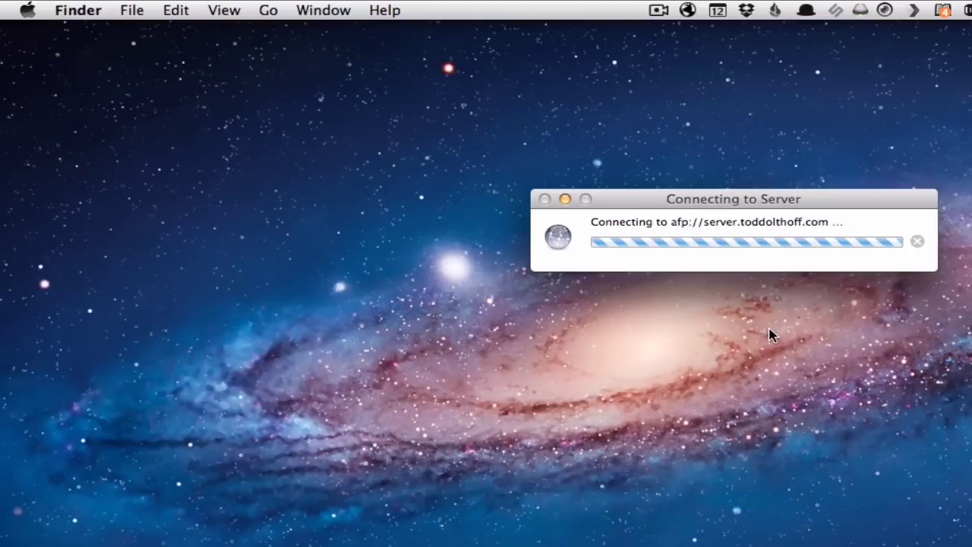